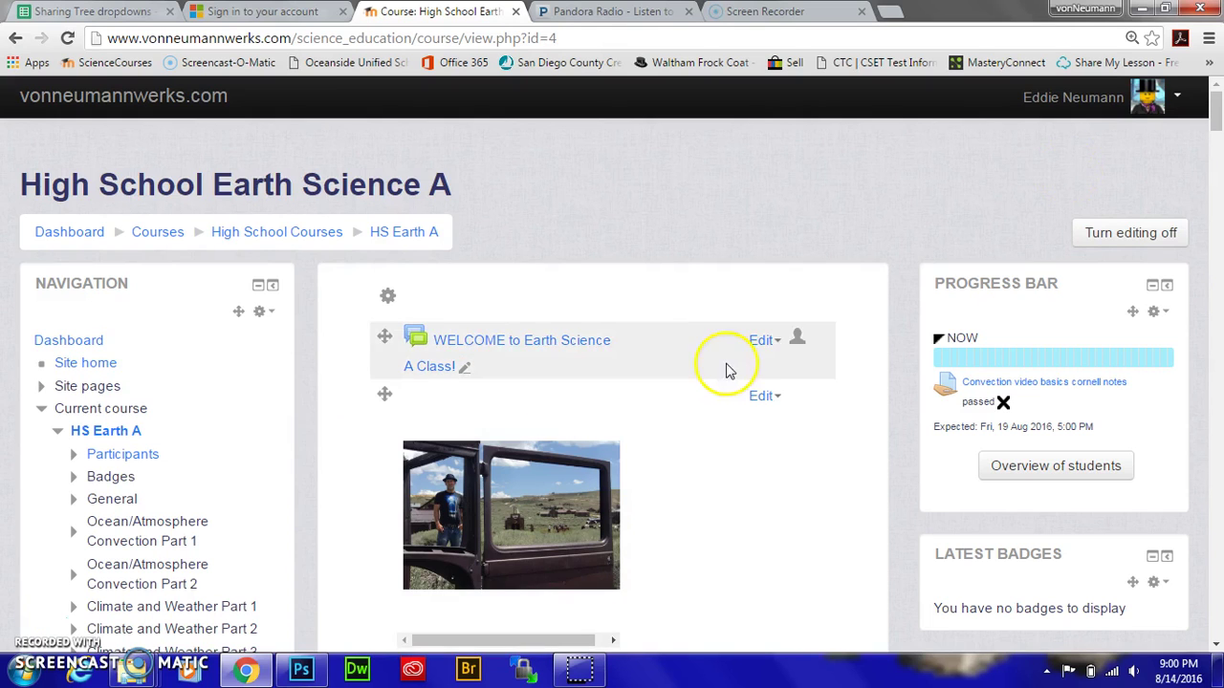
Open the settings of the Climate change and ocean currents assignment
{"action": "left_click_drag", "start_coordinate": [1216, 123], "coordinate": [1217, 220]}
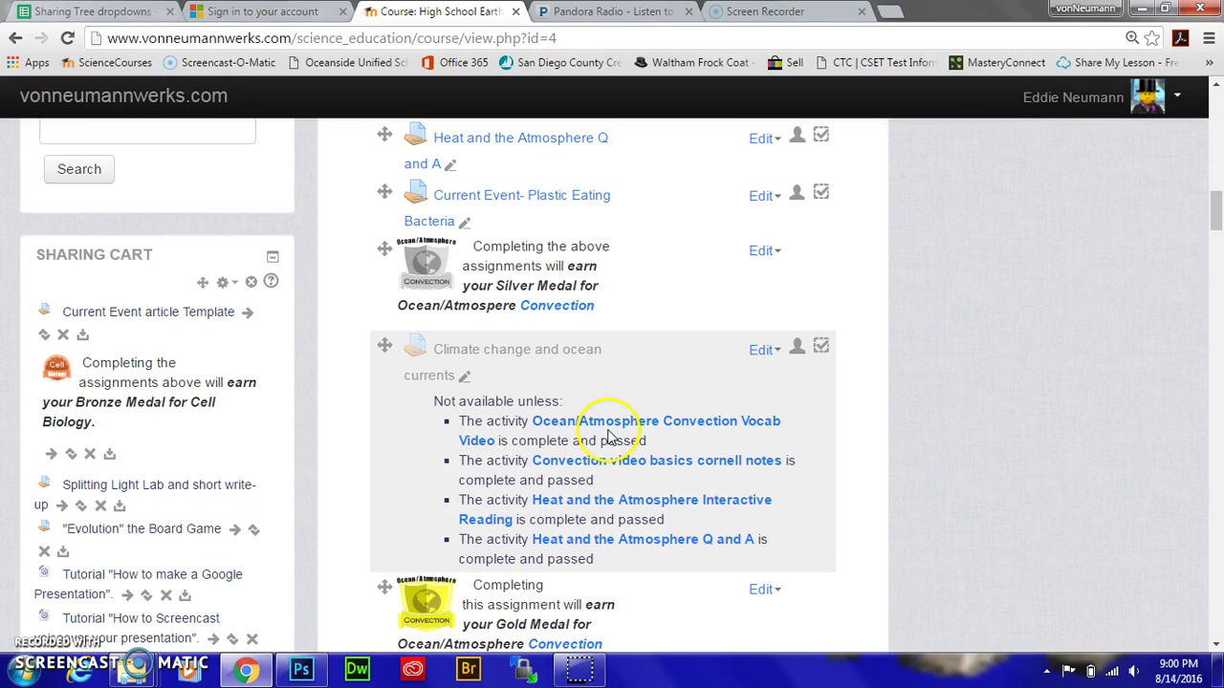
{"action": "left_click", "coordinate": [760, 352]}
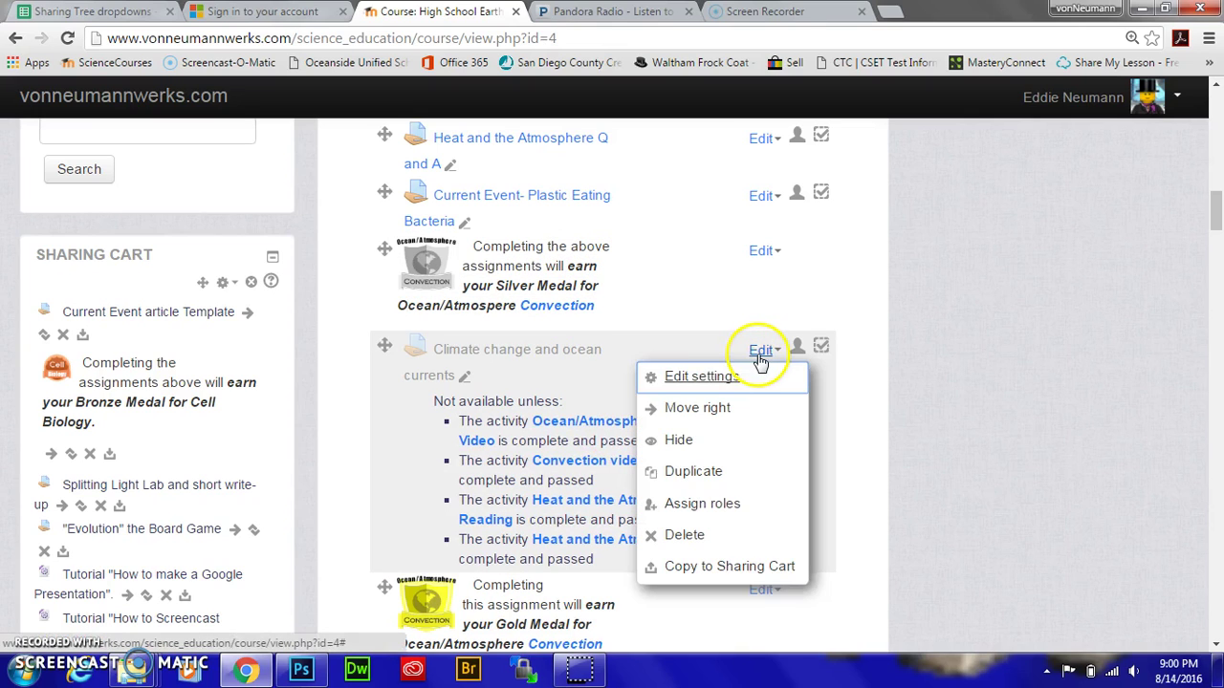
{"action": "left_click", "coordinate": [721, 375]}
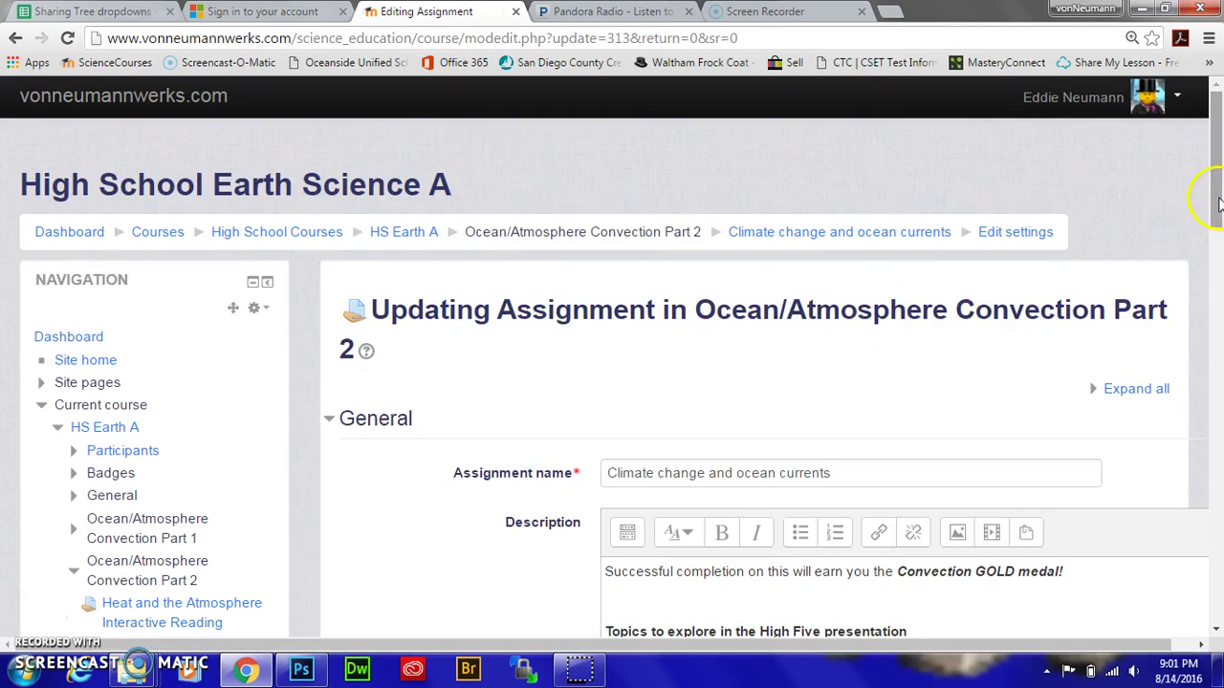
{"action": "left_click_drag", "start_coordinate": [1216, 201], "coordinate": [1216, 280]}
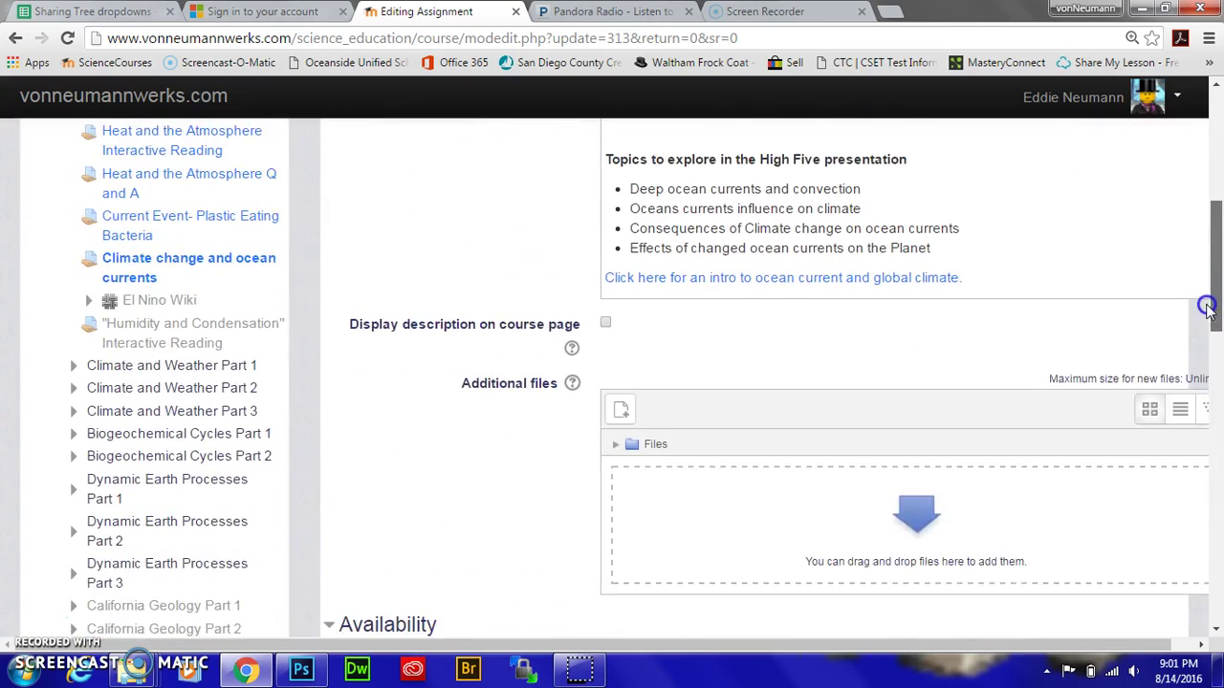
{"action": "left_click_drag", "start_coordinate": [1216, 280], "coordinate": [1196, 473]}
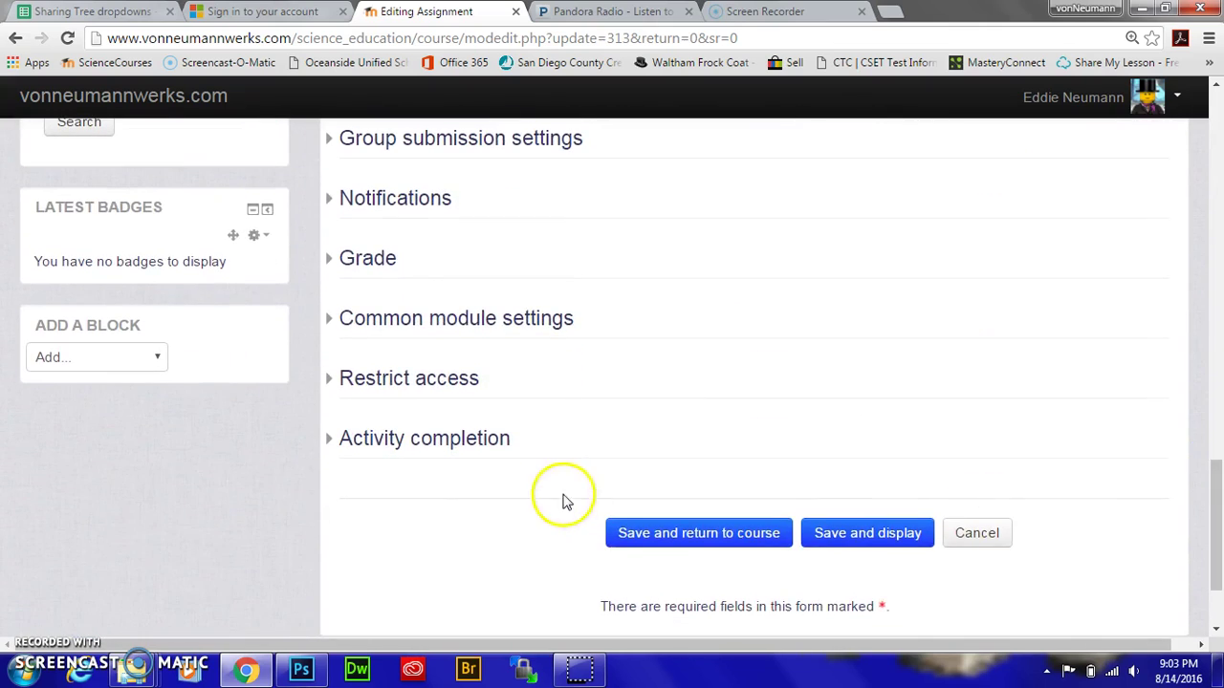
Expand Restrict access and review the four activity-completion conditions, each requiring a pass grade
{"action": "left_click", "coordinate": [328, 380]}
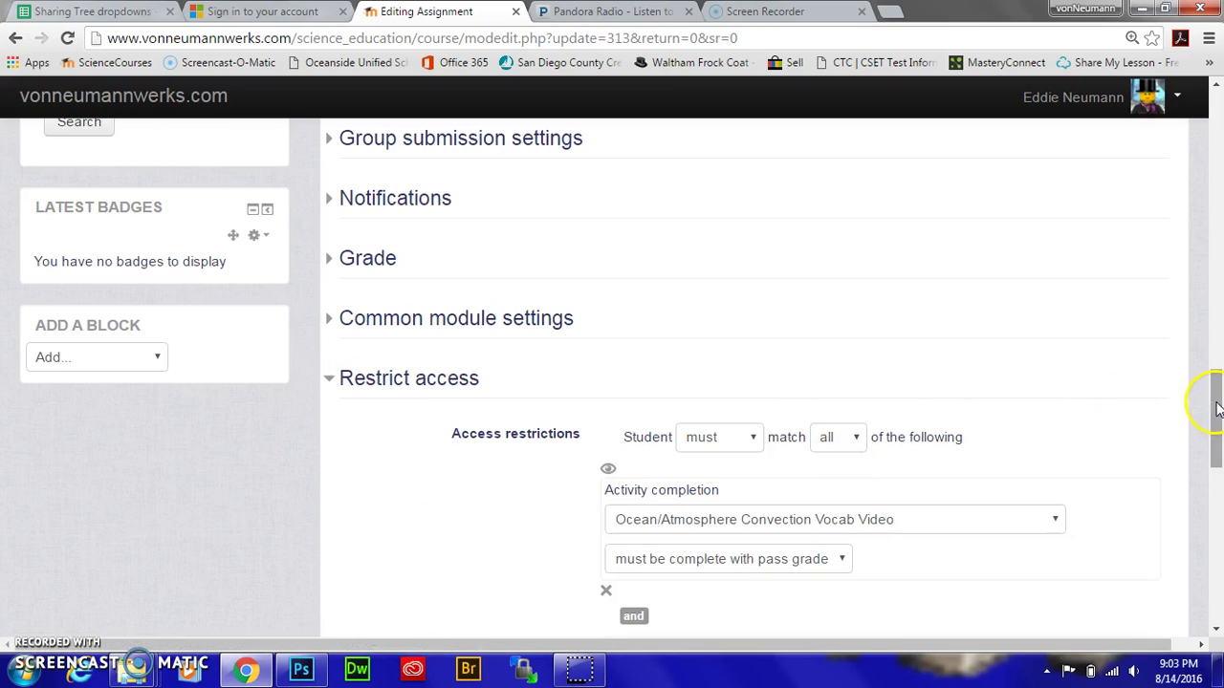
{"action": "left_click_drag", "start_coordinate": [1216, 408], "coordinate": [1216, 432]}
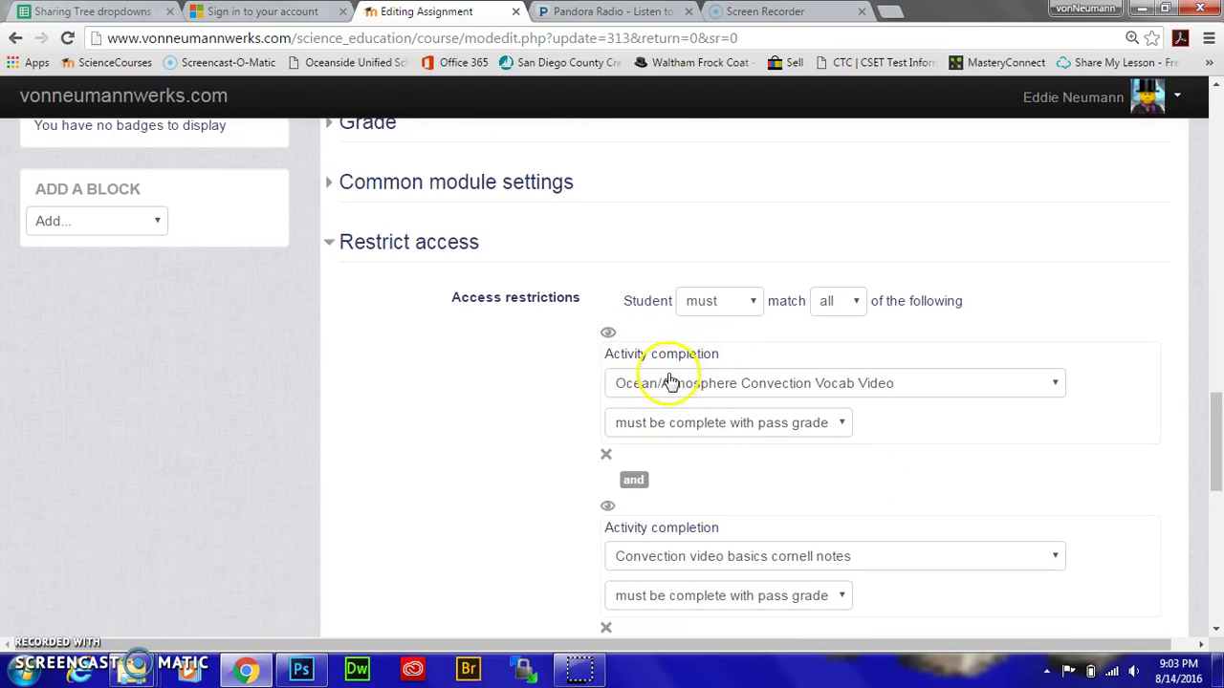
{"action": "left_click", "coordinate": [838, 425]}
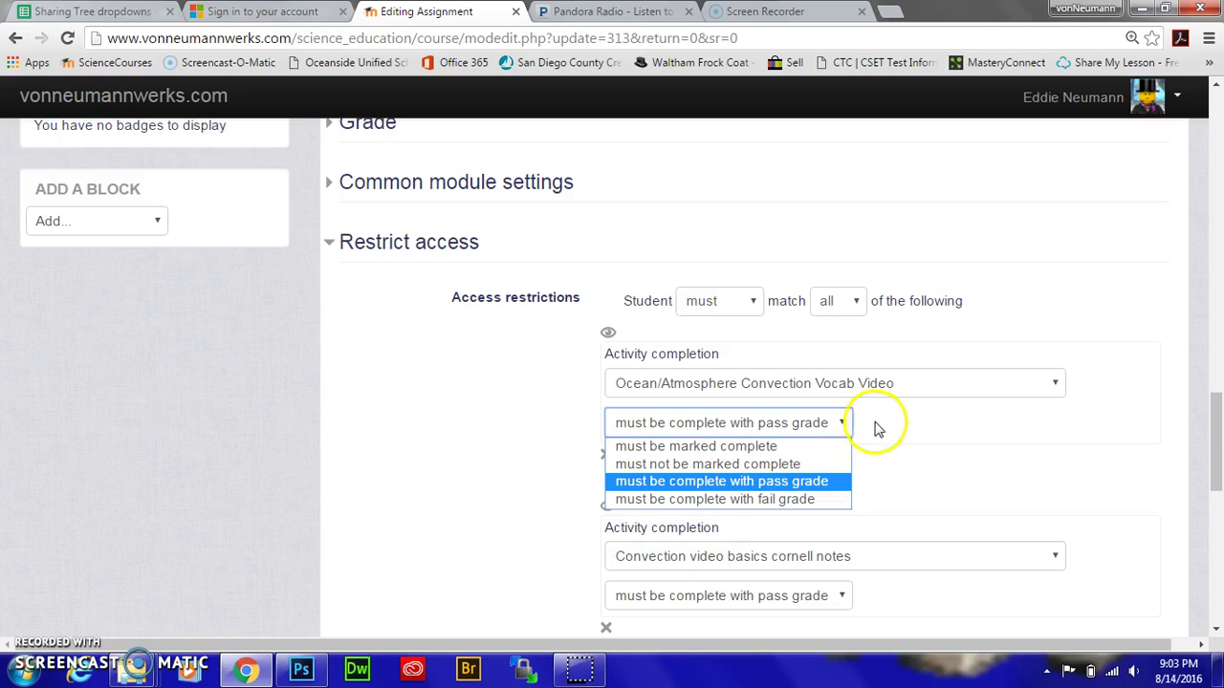
{"action": "left_click", "coordinate": [880, 425]}
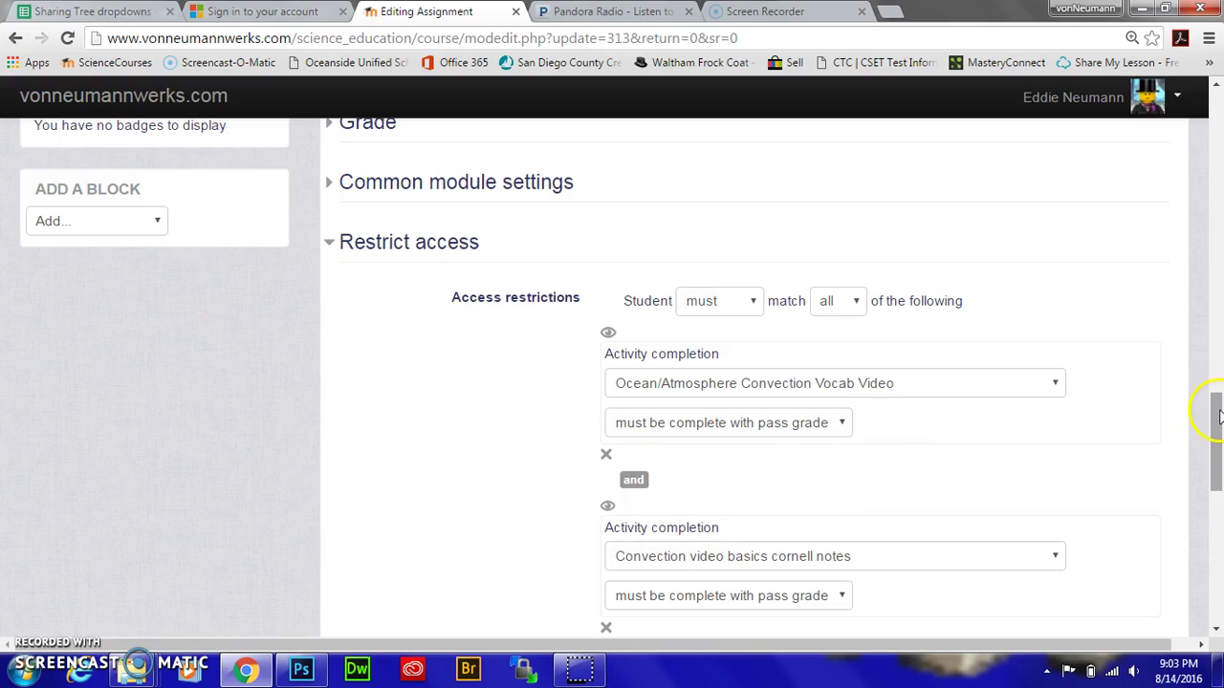
{"action": "left_click_drag", "start_coordinate": [1216, 413], "coordinate": [1216, 447]}
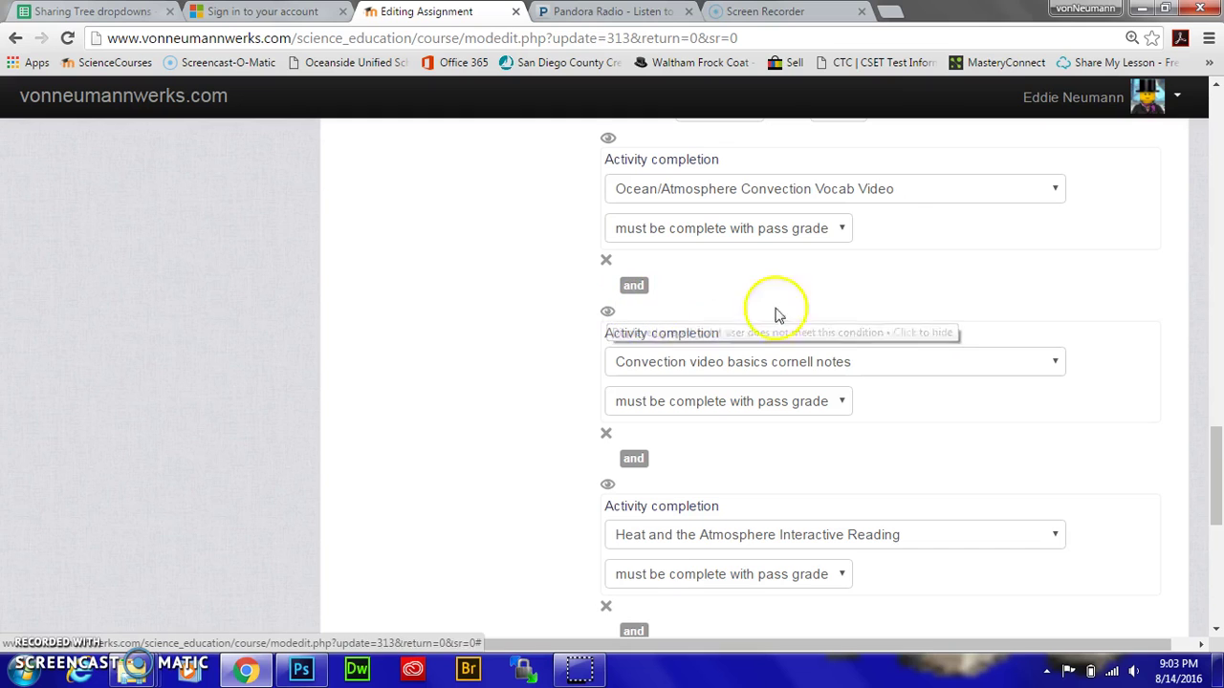
{"action": "left_click_drag", "start_coordinate": [1217, 458], "coordinate": [1218, 524]}
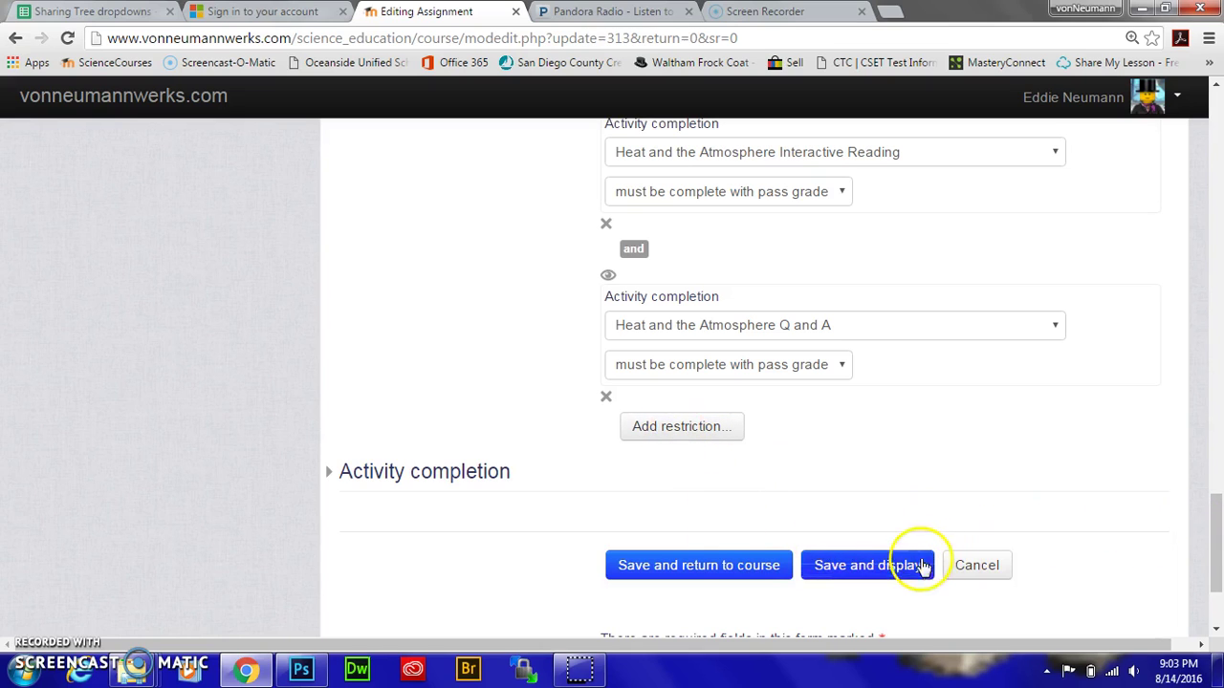
Save the assignment and return to the course's Ocean/Atmosphere Convection Part 2 section
{"action": "left_click", "coordinate": [698, 565]}
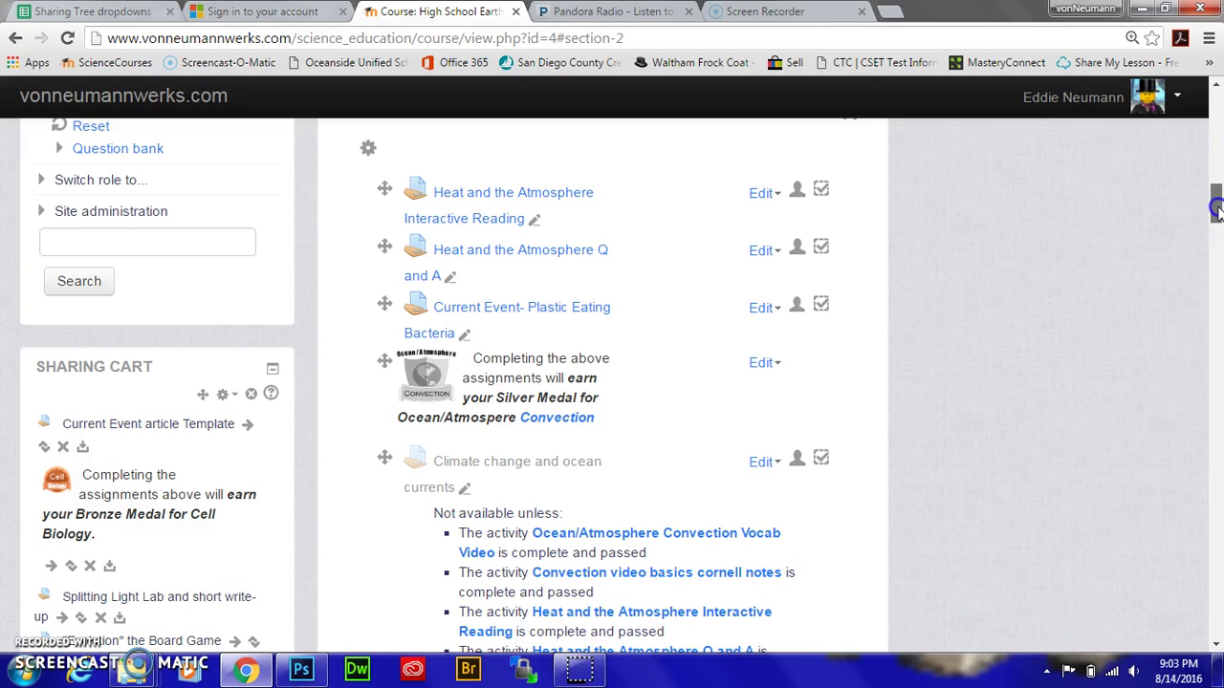
{"action": "left_click_drag", "start_coordinate": [1217, 210], "coordinate": [1217, 194]}
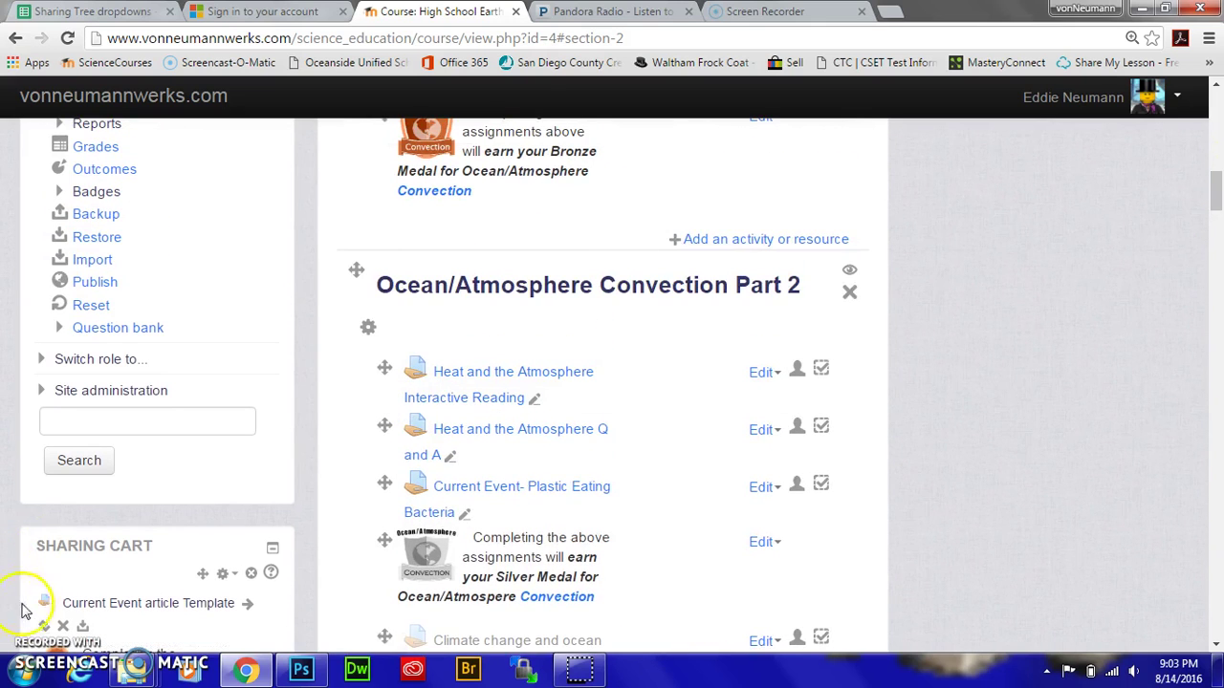
{"action": "scroll", "coordinate": [29, 617], "scroll_direction": "up", "scroll_amount": 1}
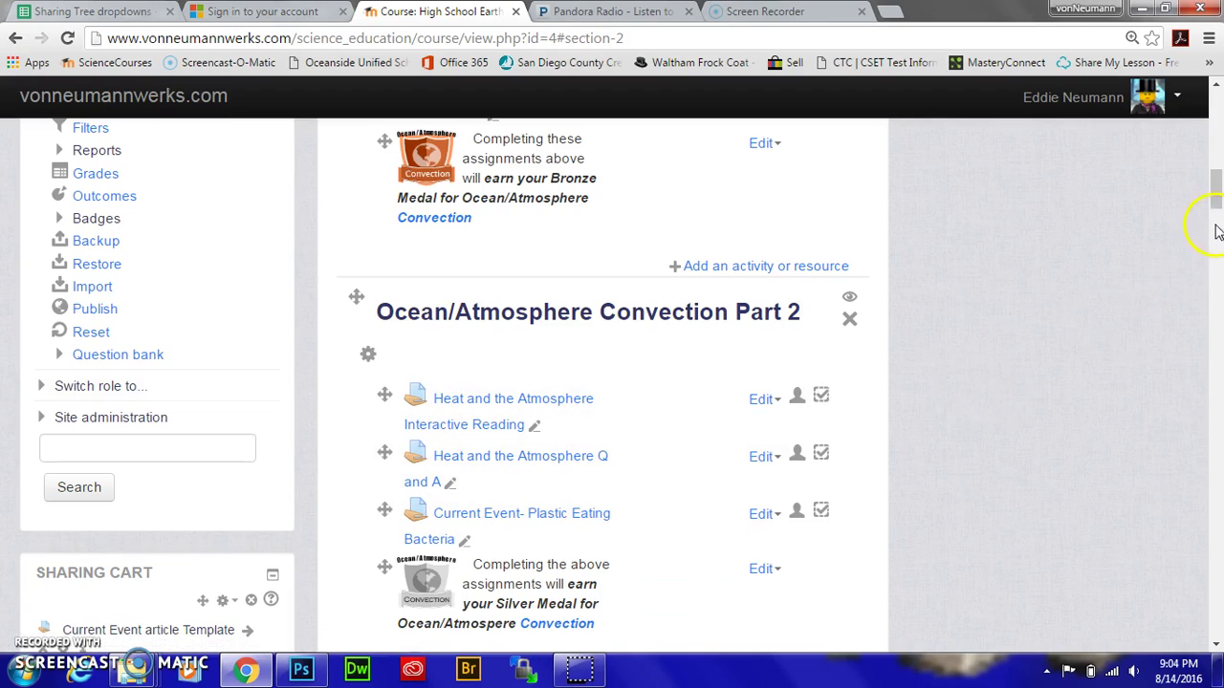
{"action": "mouse_move", "coordinate": [1217, 205]}
{"action": "left_mouse_down"}
{"action": "mouse_move", "coordinate": [1217, 189]}
{"action": "mouse_move", "coordinate": [1217, 212]}
{"action": "left_mouse_up"}
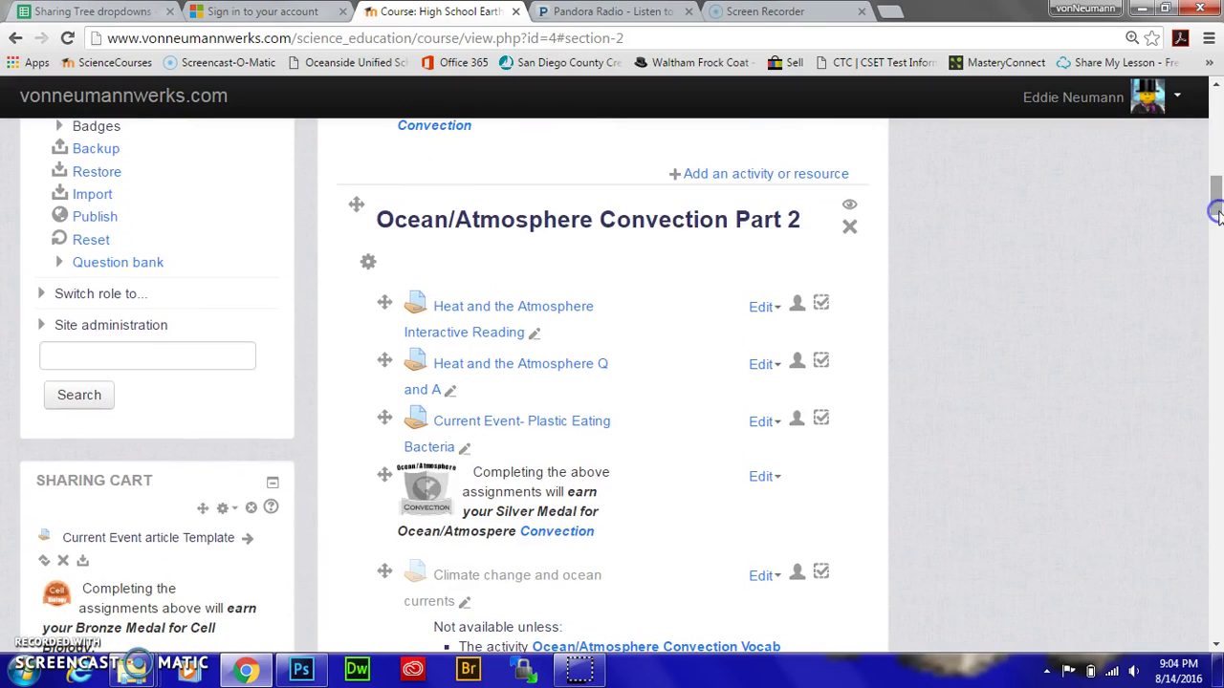
{"action": "left_click", "coordinate": [761, 307]}
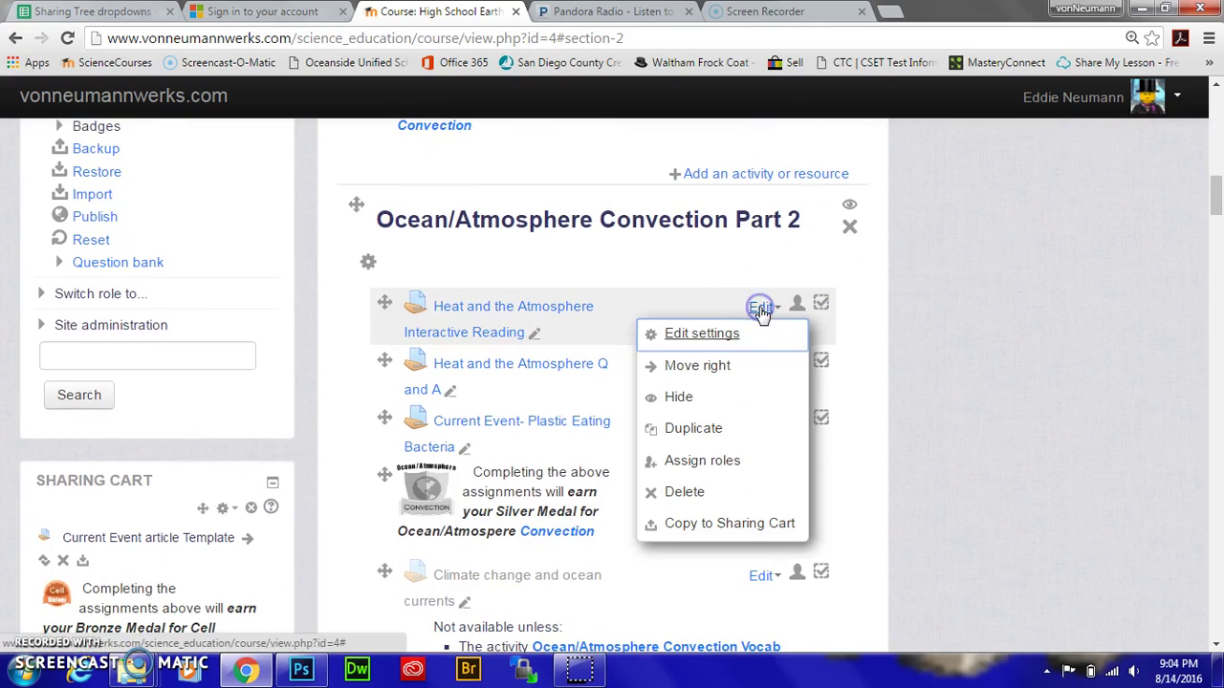
Open Heat and the Atmosphere Interactive Reading's settings and expand Restrict access
{"action": "left_click", "coordinate": [734, 332]}
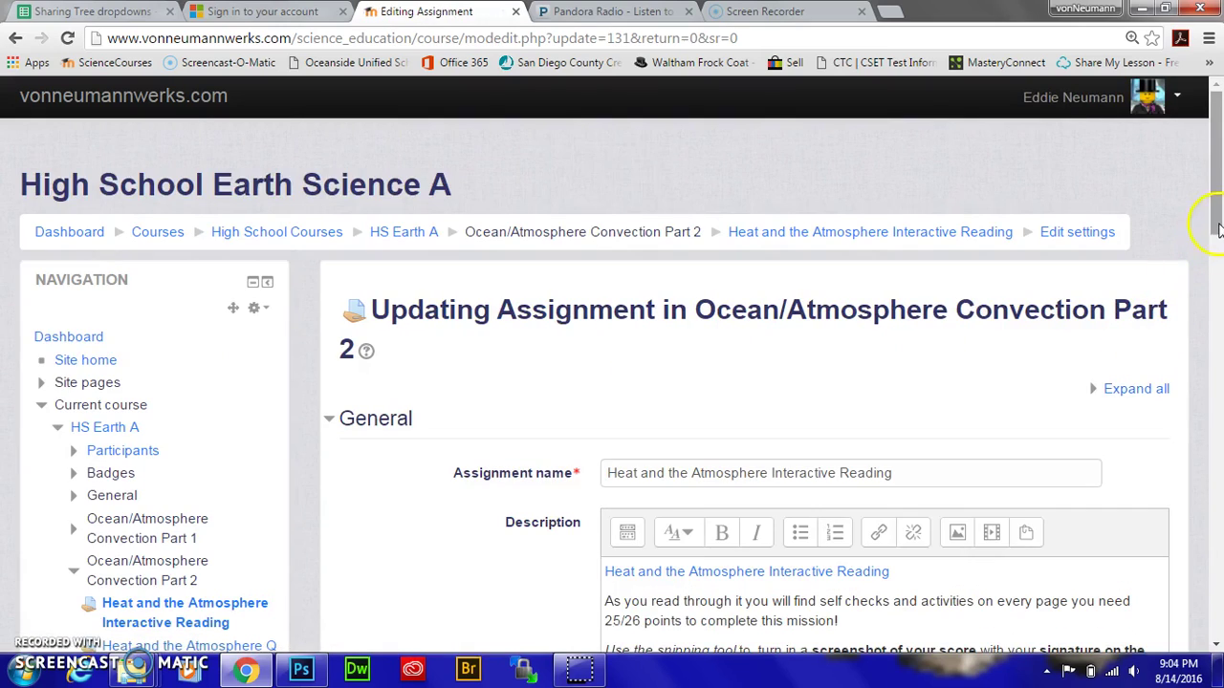
{"action": "left_click_drag", "start_coordinate": [1217, 226], "coordinate": [1136, 553]}
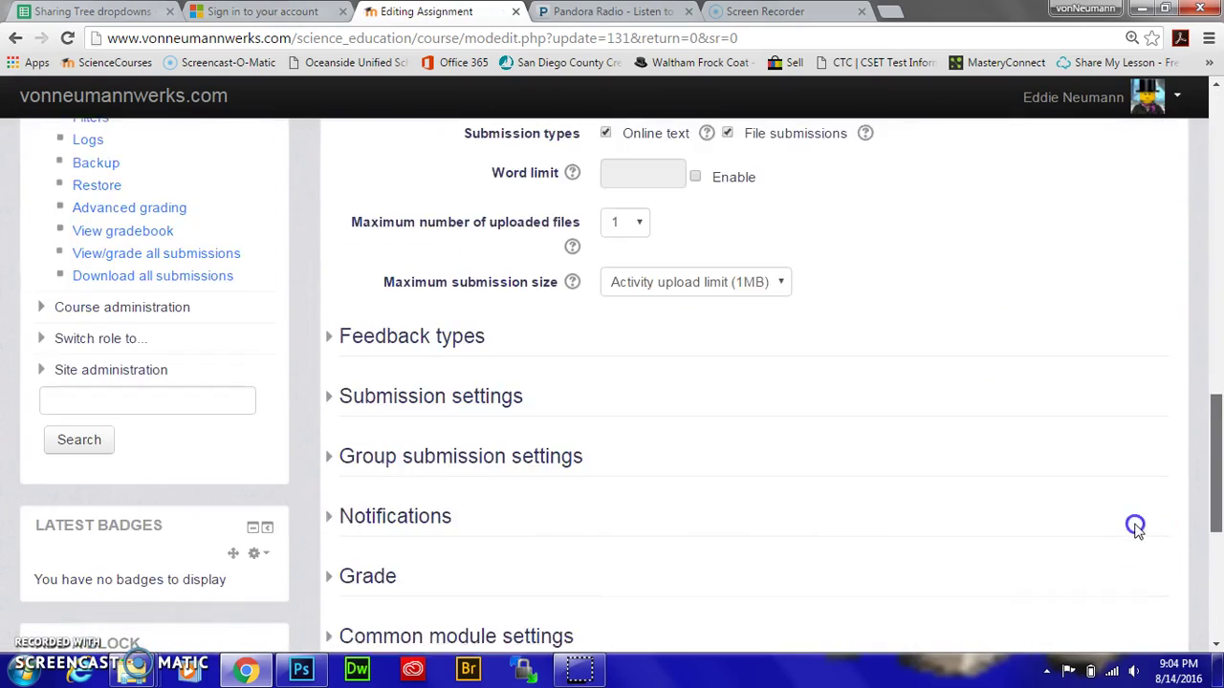
{"action": "scroll", "coordinate": [1135, 553], "scroll_direction": "down", "scroll_amount": 2}
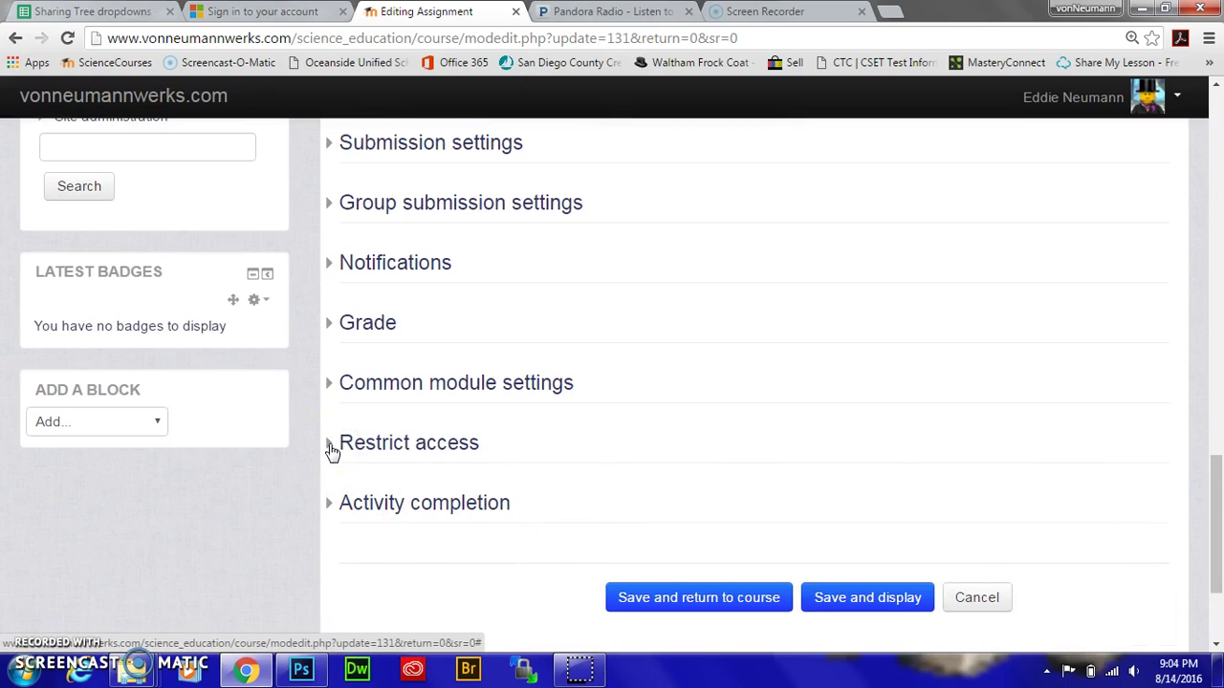
{"action": "left_click", "coordinate": [330, 447]}
Require 1st Assignment- Introduction- Profile Completion to be marked complete
{"action": "left_click", "coordinate": [667, 519]}
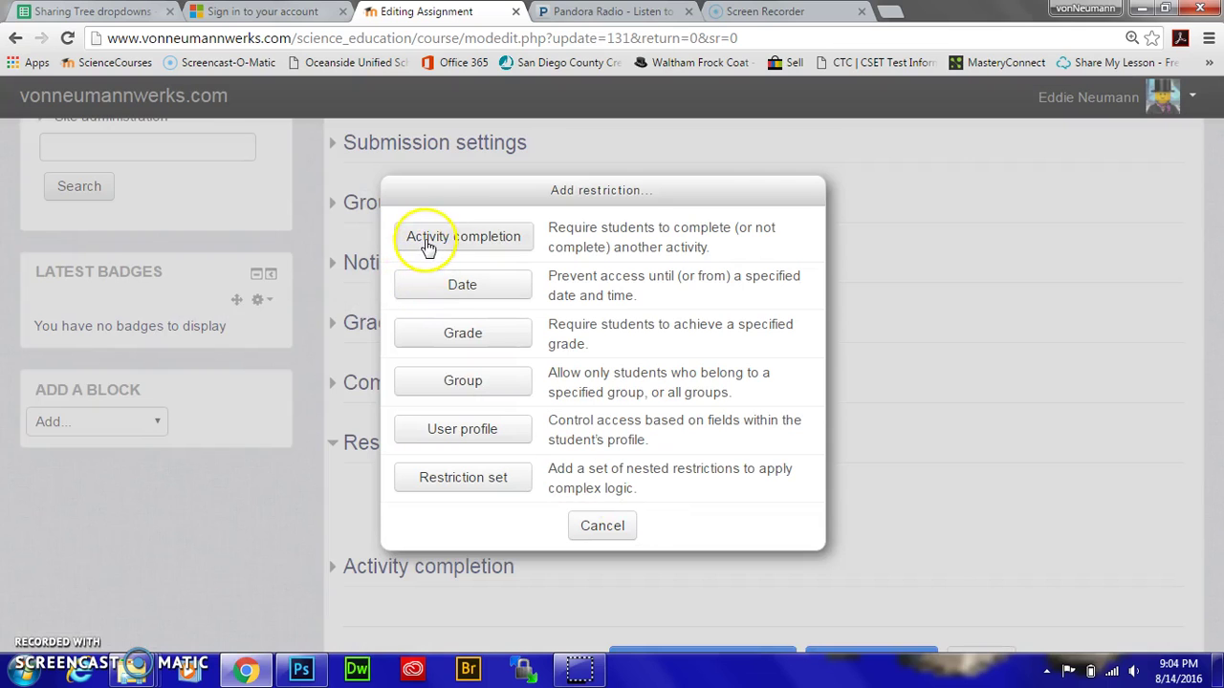
{"action": "left_click", "coordinate": [426, 240]}
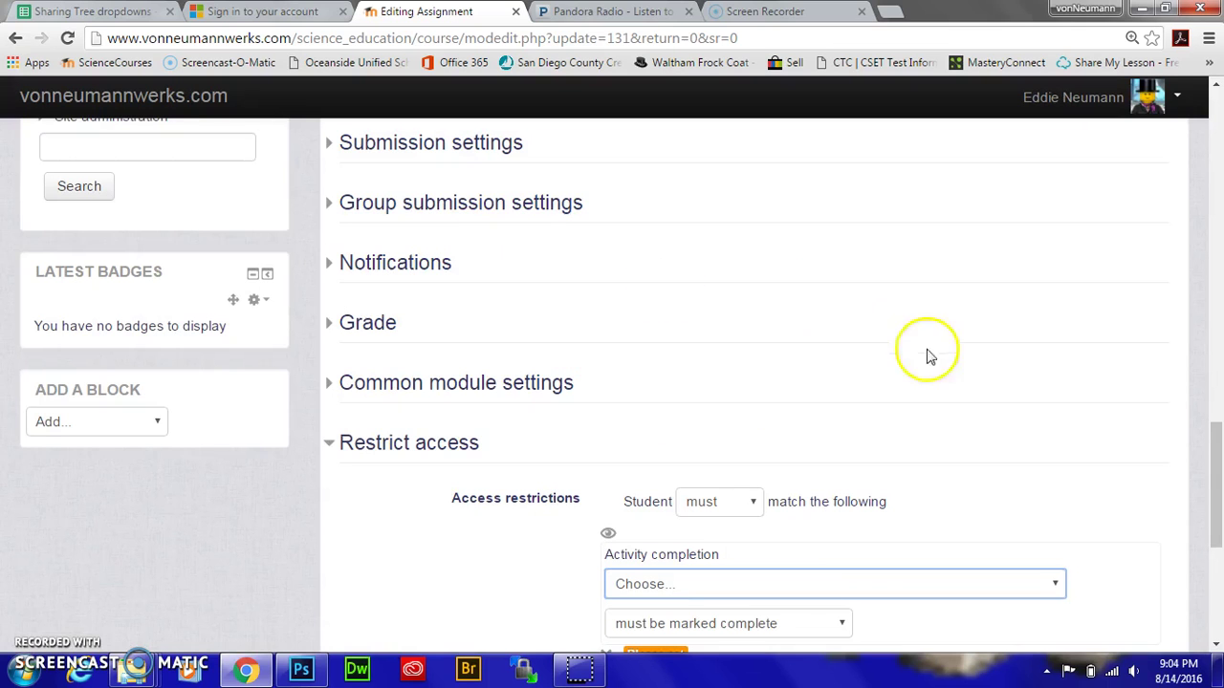
{"action": "left_click_drag", "start_coordinate": [1214, 445], "coordinate": [1214, 476]}
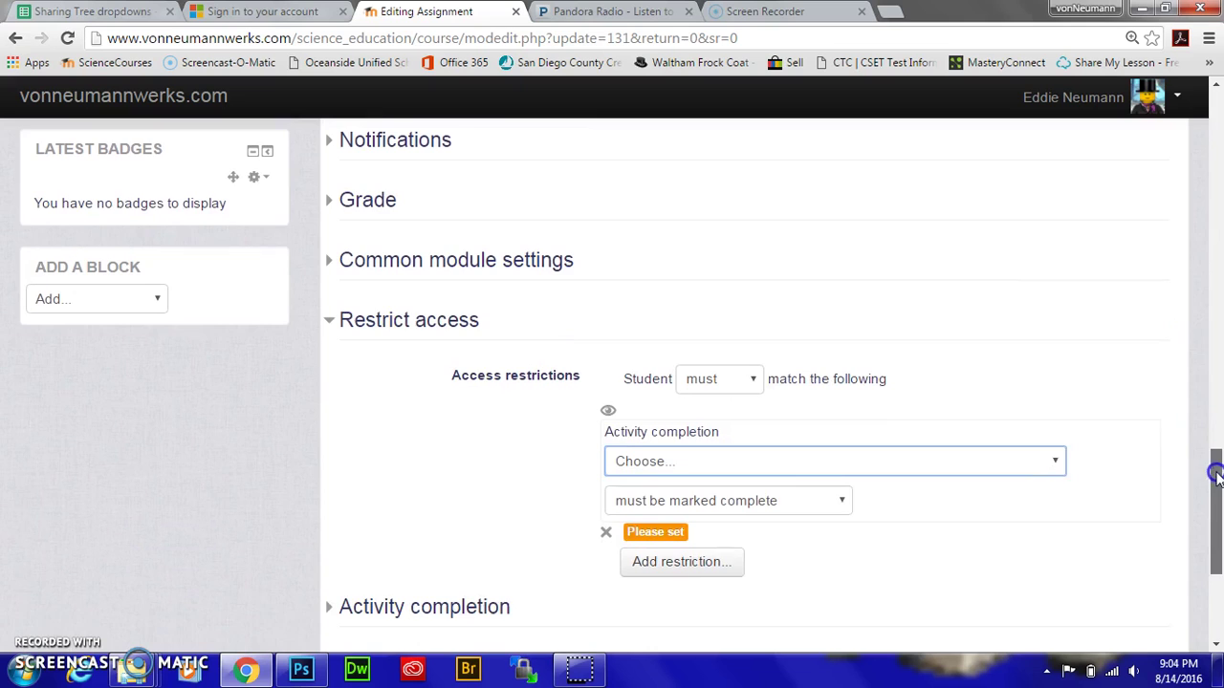
{"action": "left_click", "coordinate": [1059, 451]}
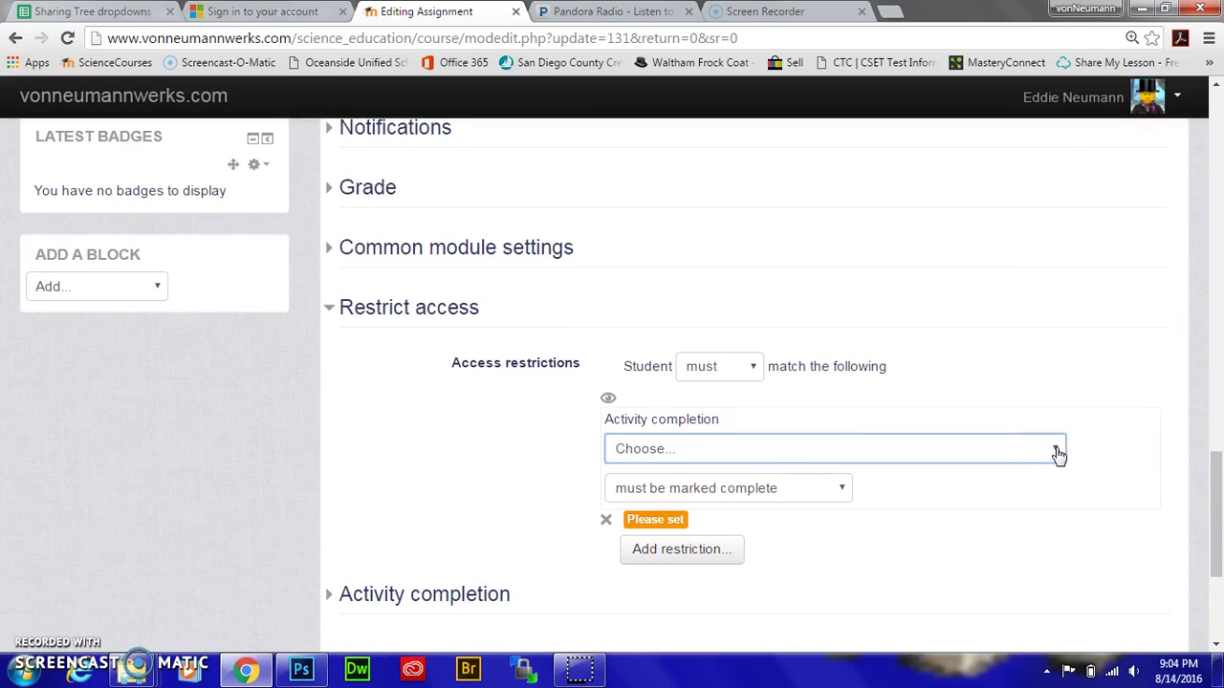
{"action": "left_click", "coordinate": [1057, 452]}
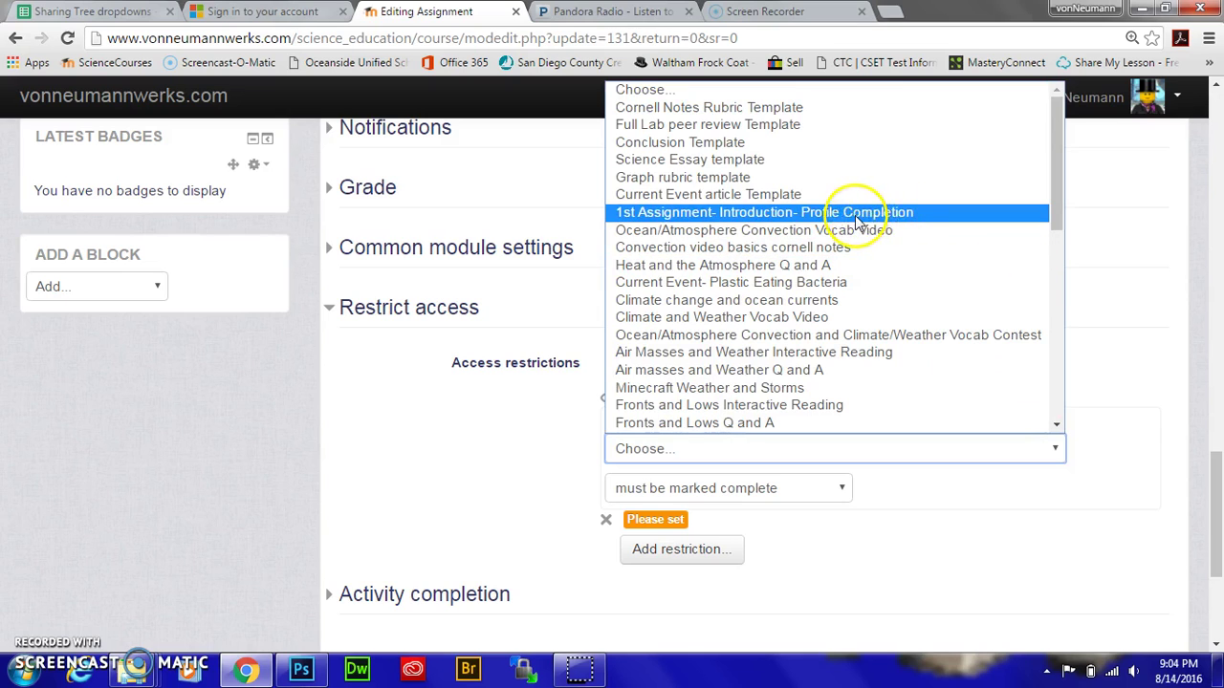
{"action": "left_click", "coordinate": [887, 218]}
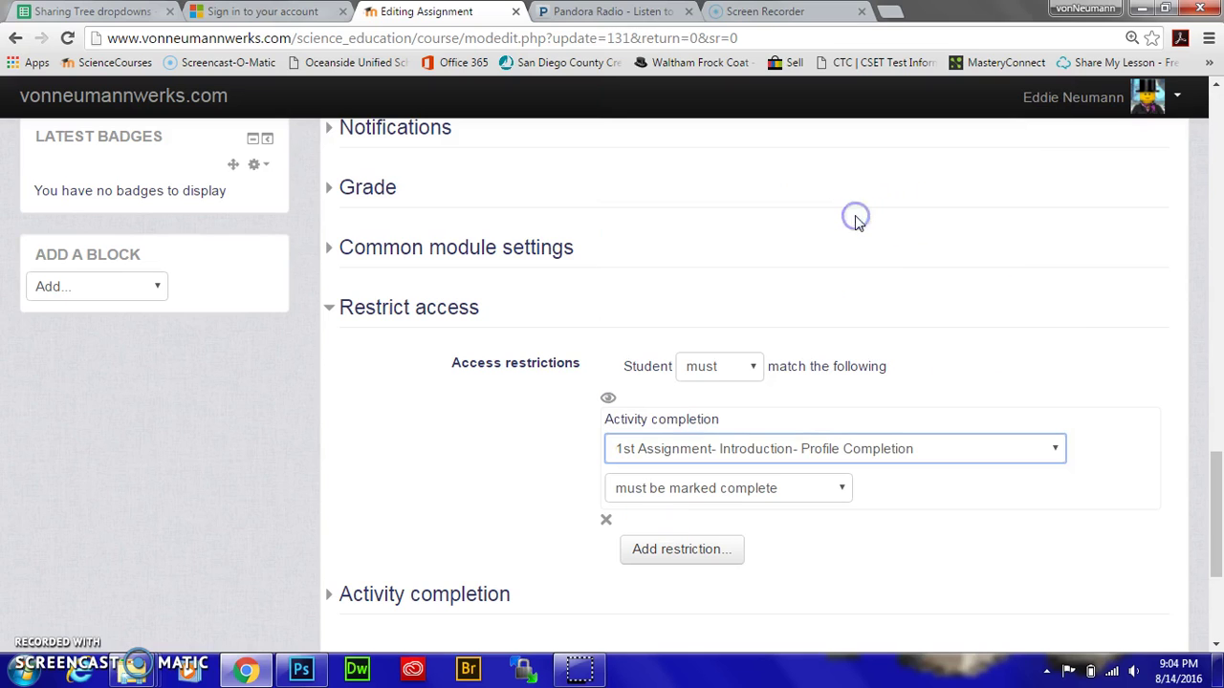
{"action": "left_click", "coordinate": [842, 489]}
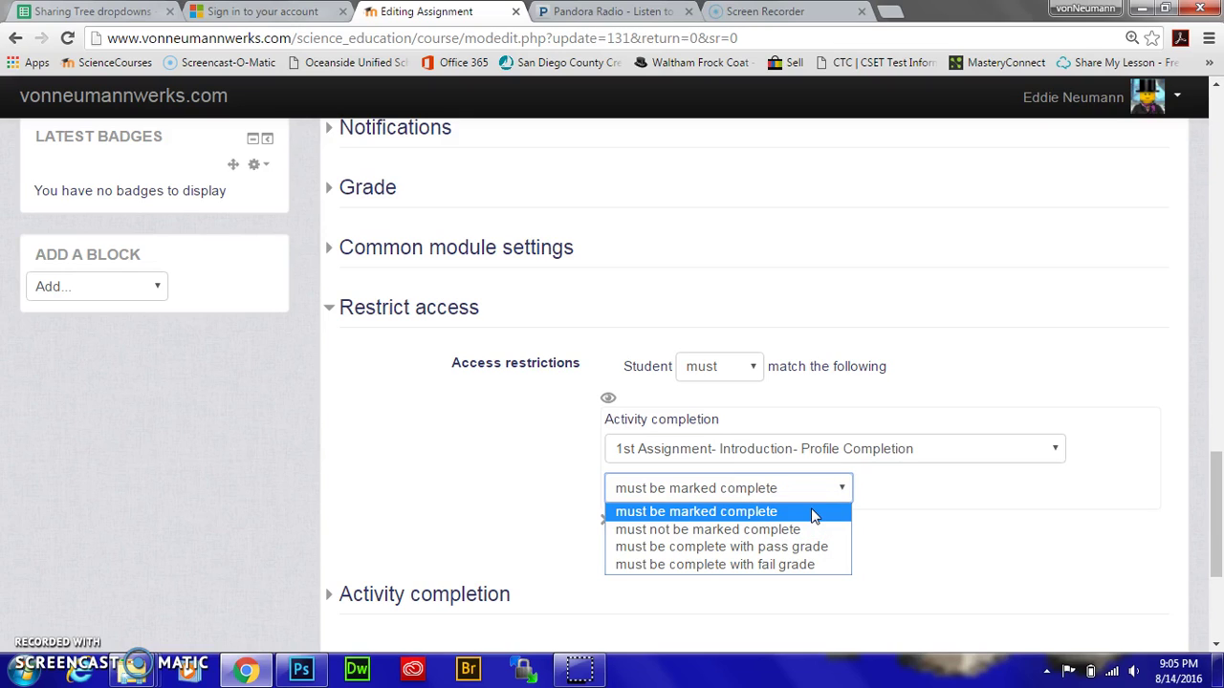
{"action": "left_click", "coordinate": [806, 513]}
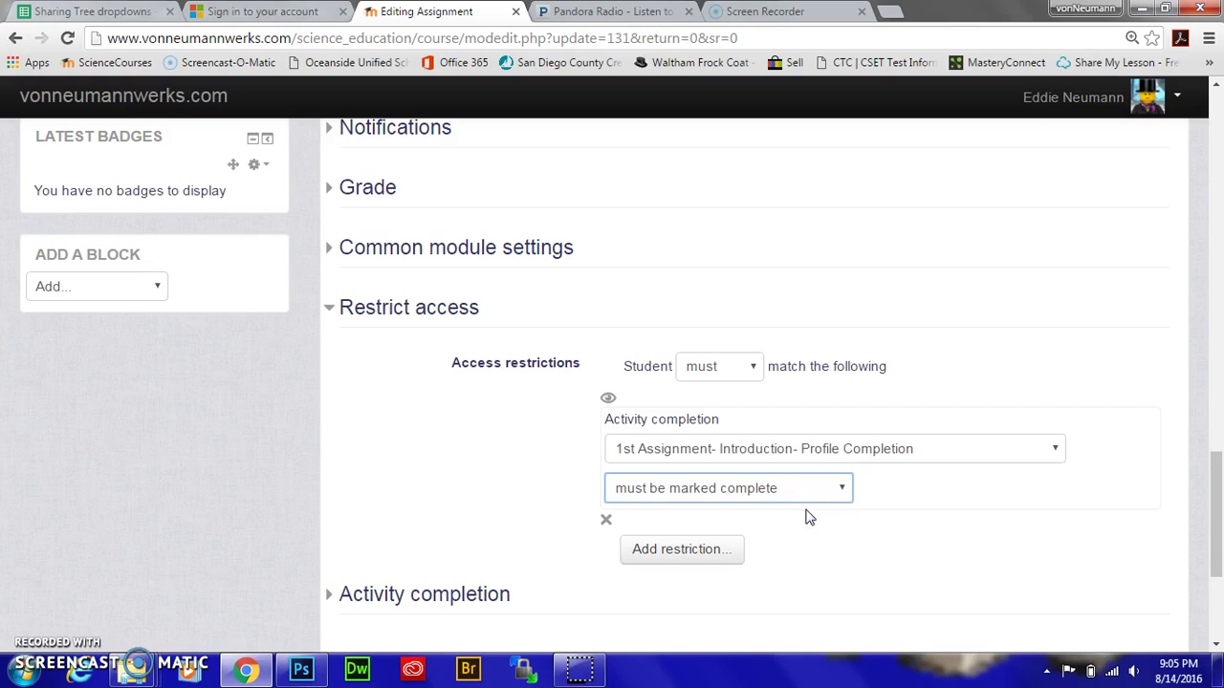
{"action": "left_click", "coordinate": [683, 553]}
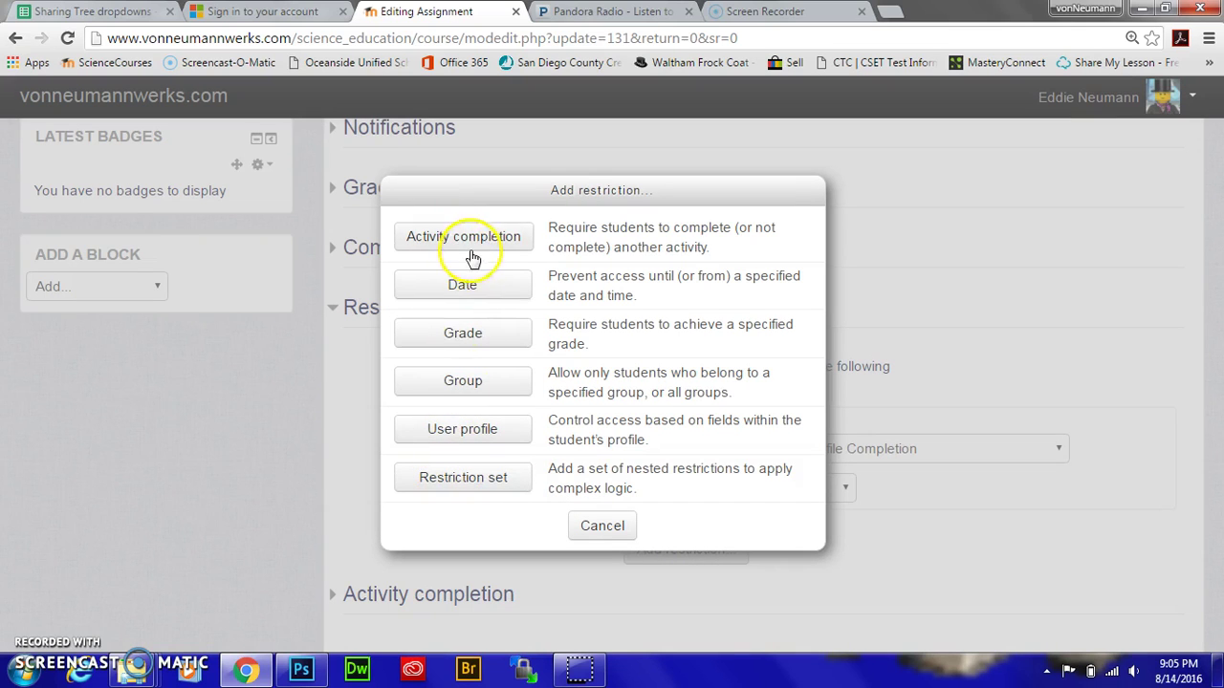
Require Ocean/Atmosphere Convection Vocab Video to be complete with a pass grade
{"action": "left_click", "coordinate": [473, 245]}
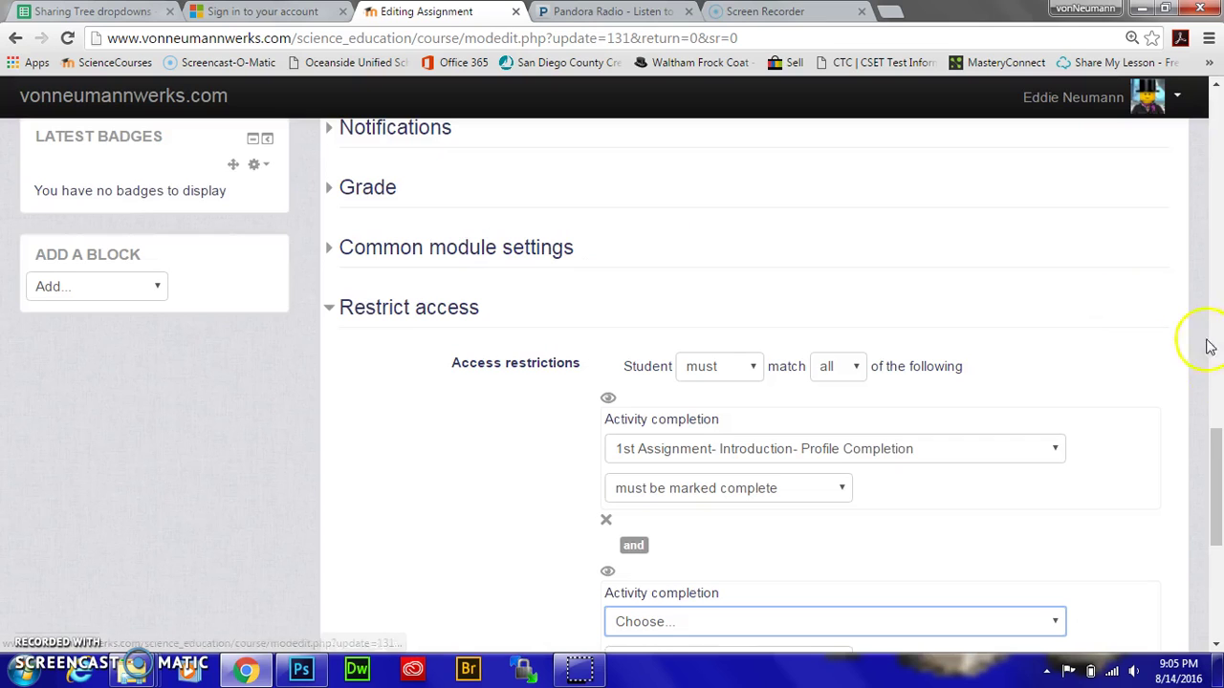
{"action": "left_click_drag", "start_coordinate": [1215, 440], "coordinate": [1212, 478]}
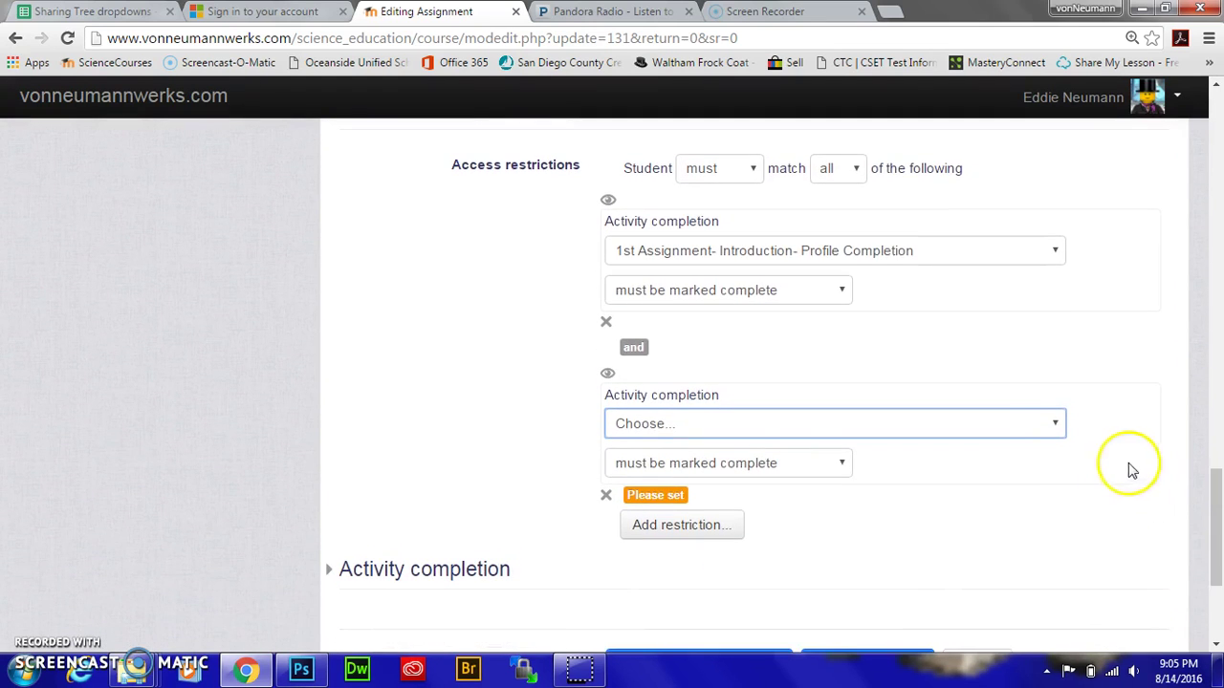
{"action": "left_click", "coordinate": [1052, 423]}
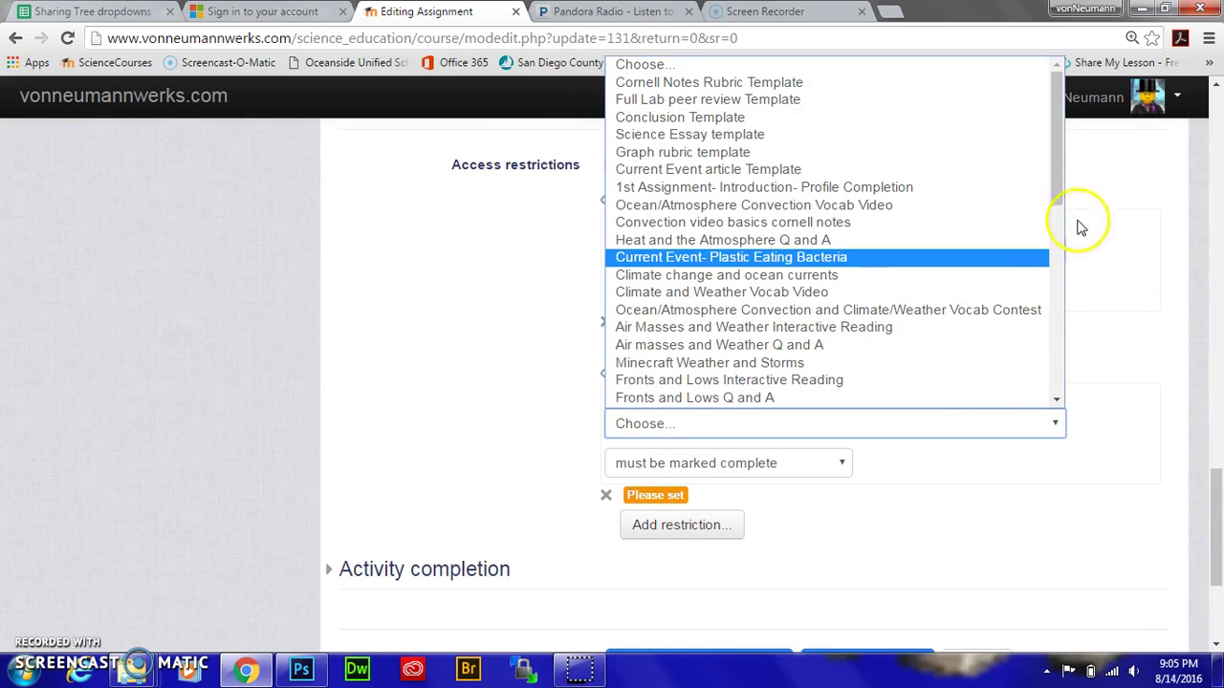
{"action": "left_click_drag", "start_coordinate": [1059, 201], "coordinate": [1058, 190]}
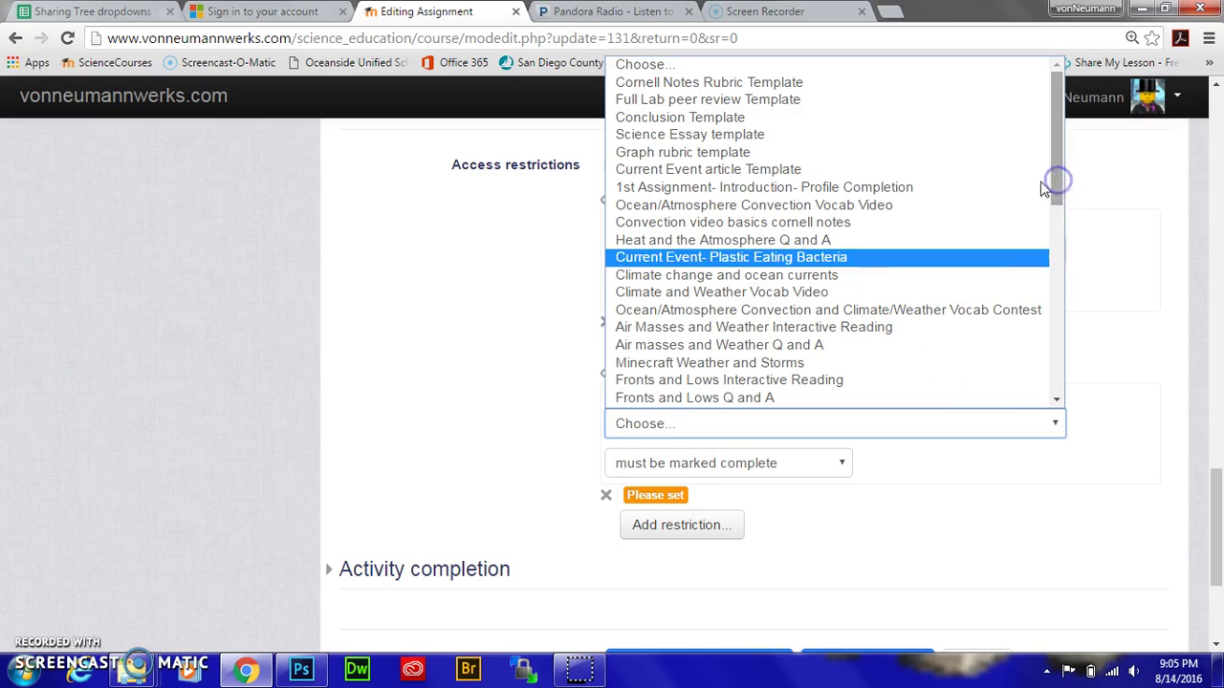
{"action": "left_click", "coordinate": [860, 205]}
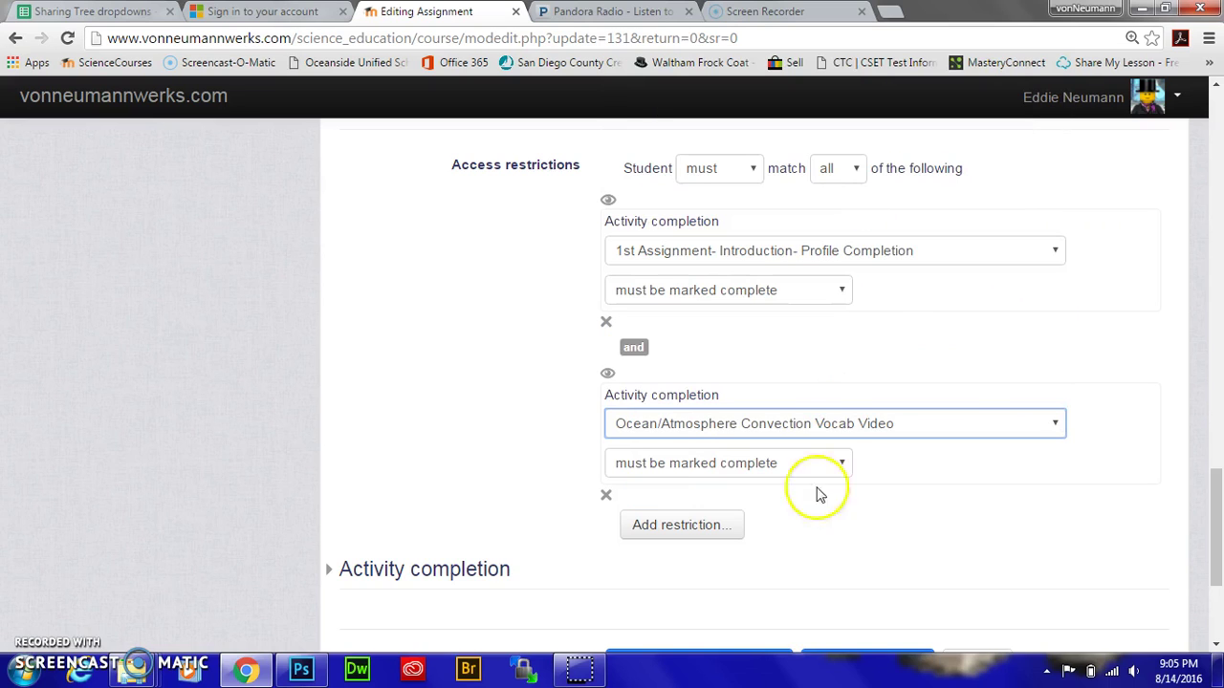
{"action": "left_click", "coordinate": [840, 465]}
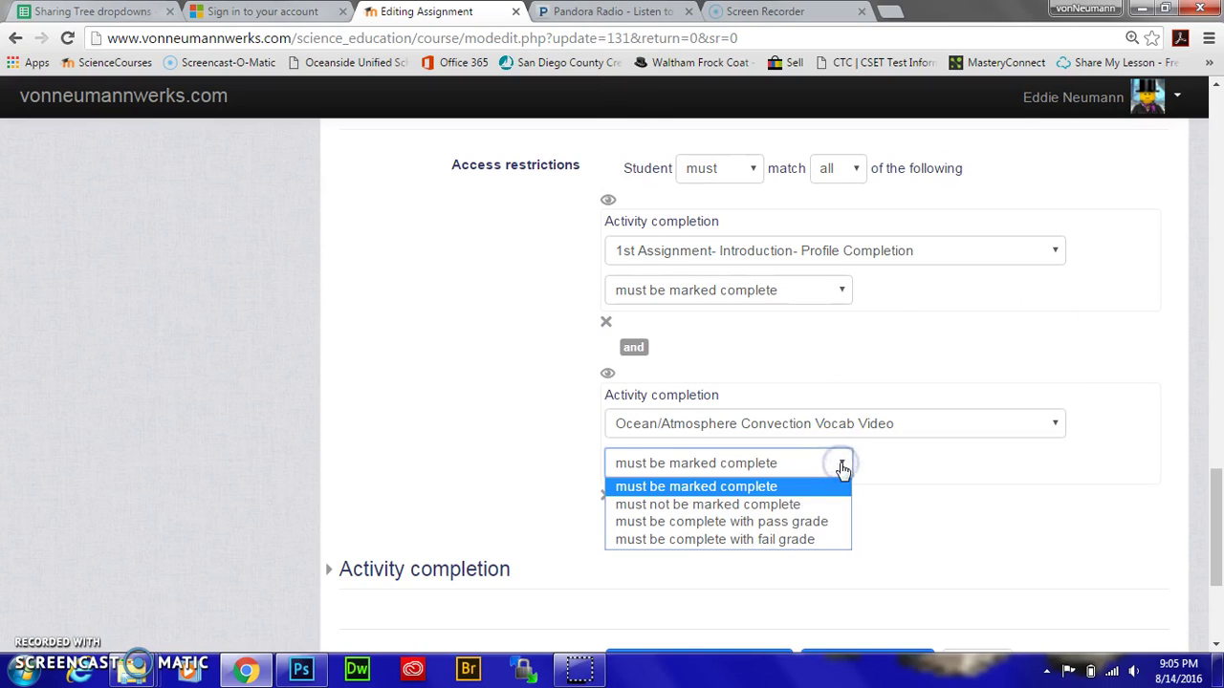
{"action": "left_click", "coordinate": [825, 521]}
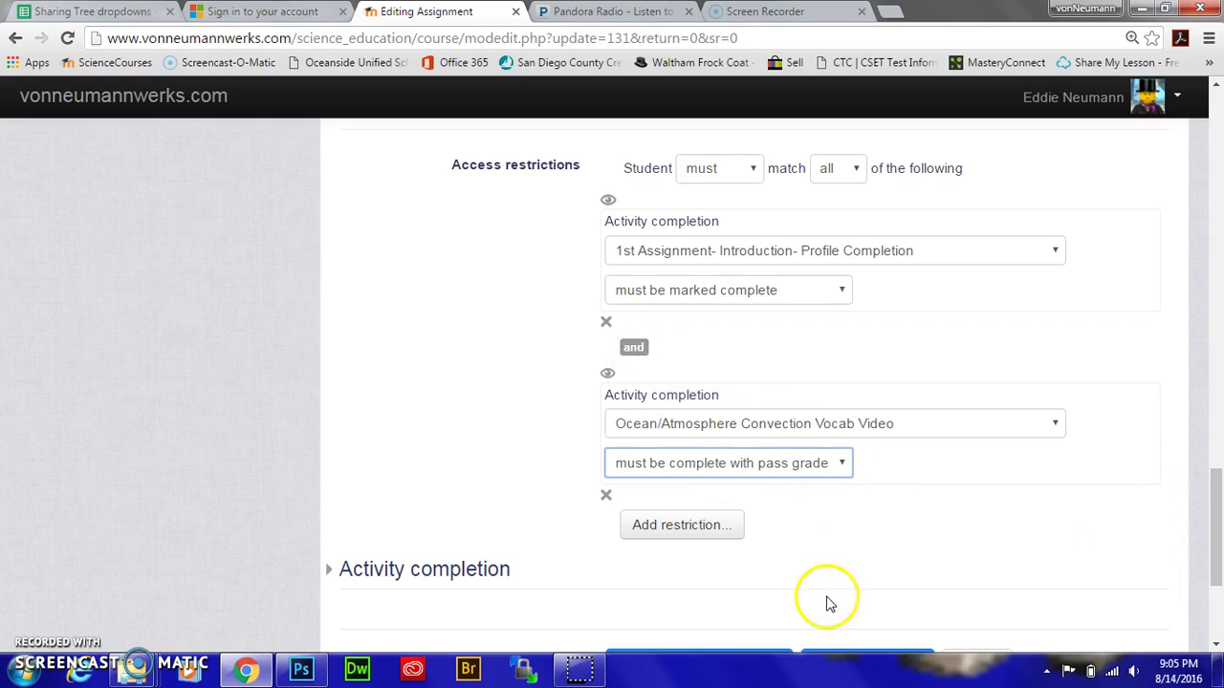
{"action": "left_click_drag", "start_coordinate": [1216, 540], "coordinate": [1216, 582]}
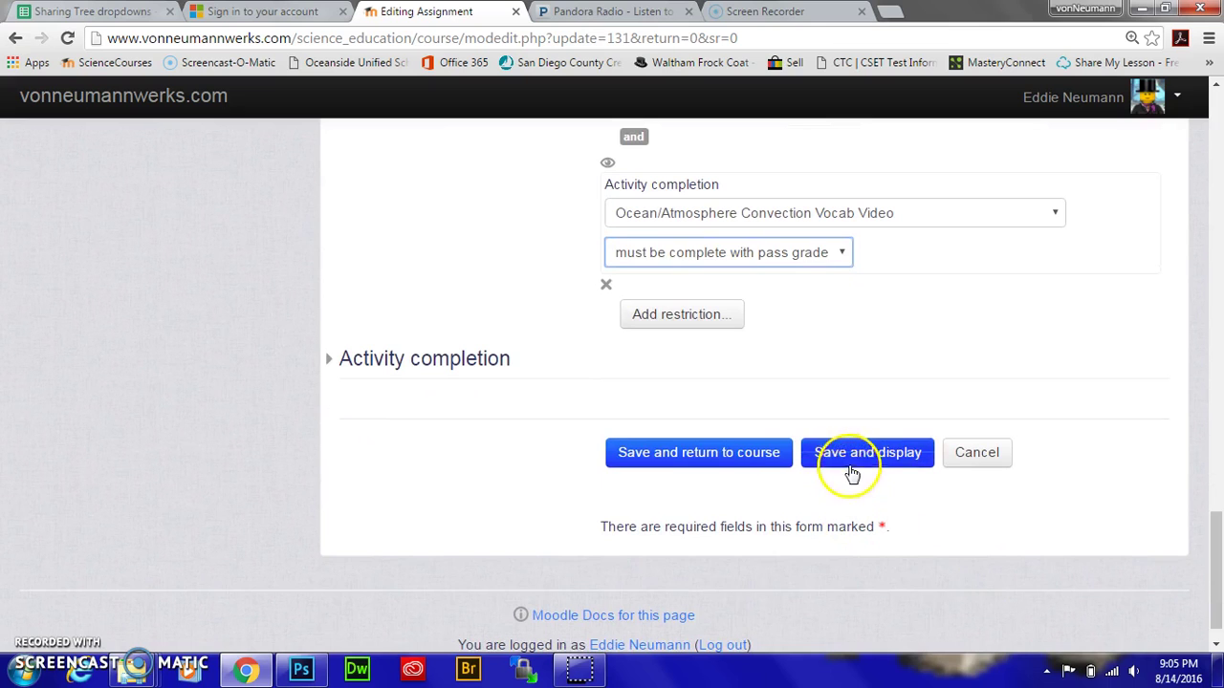
Save and check the 'Not available unless' list under Heat and the Atmosphere Interactive Reading
{"action": "left_click", "coordinate": [750, 455]}
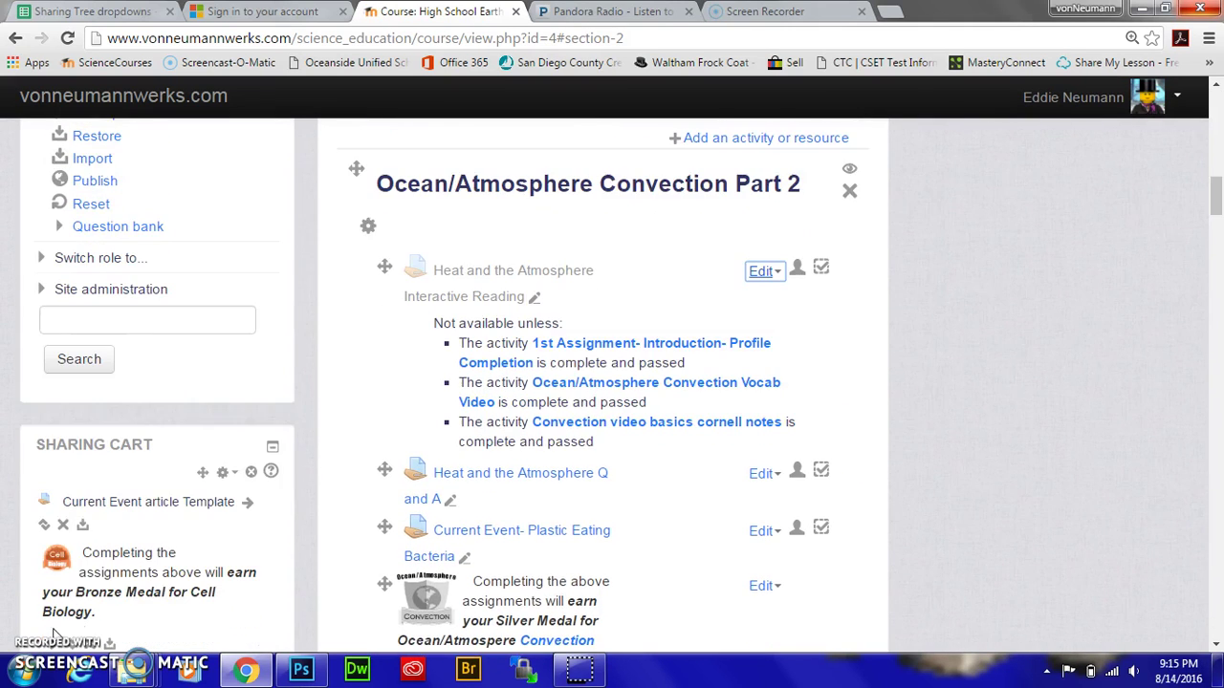
{"action": "left_click", "coordinate": [80, 569]}
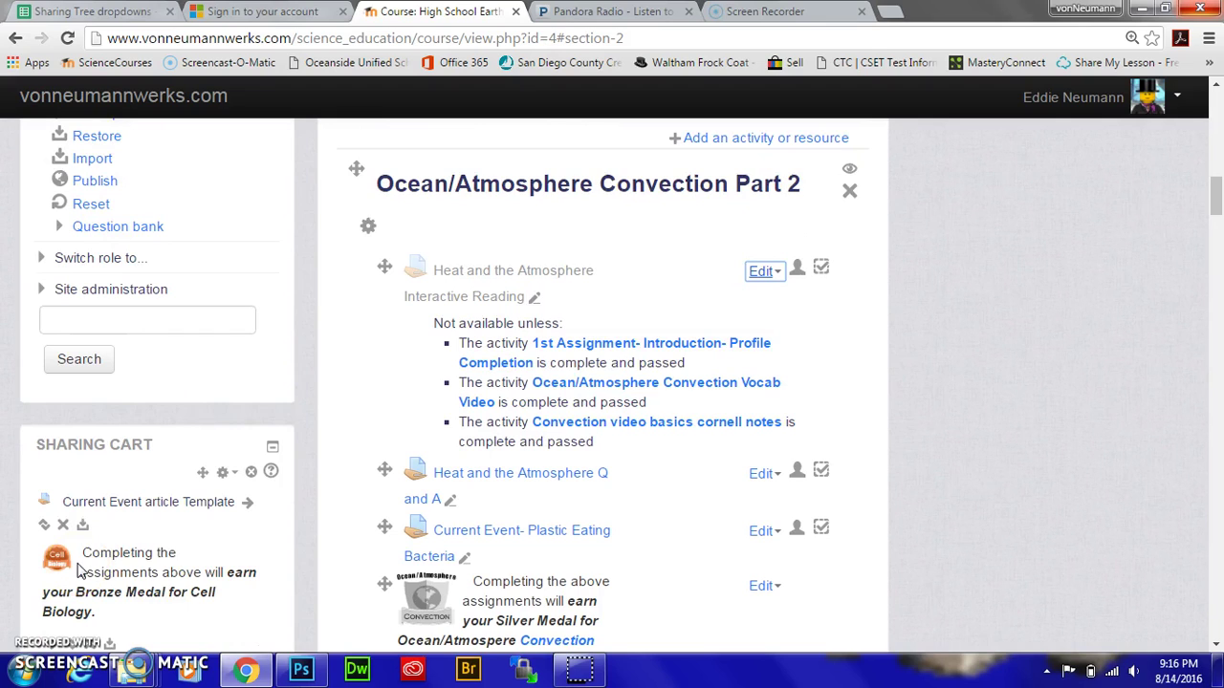